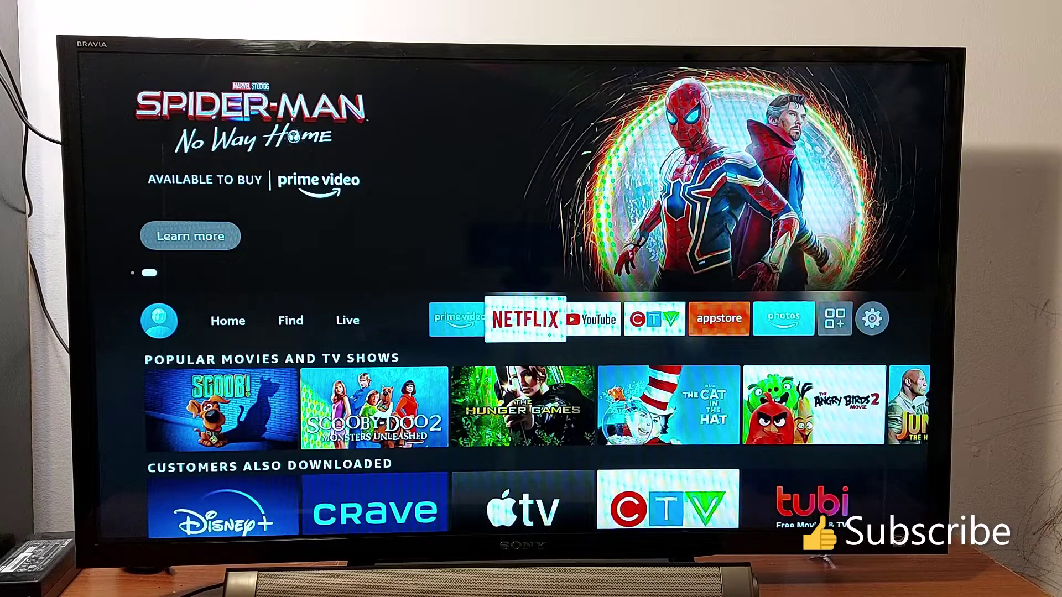
Step: Move along the home app row to the Settings gear so the settings tiles appear
key("Right")
key("Right")
key("Right")
key("Right")
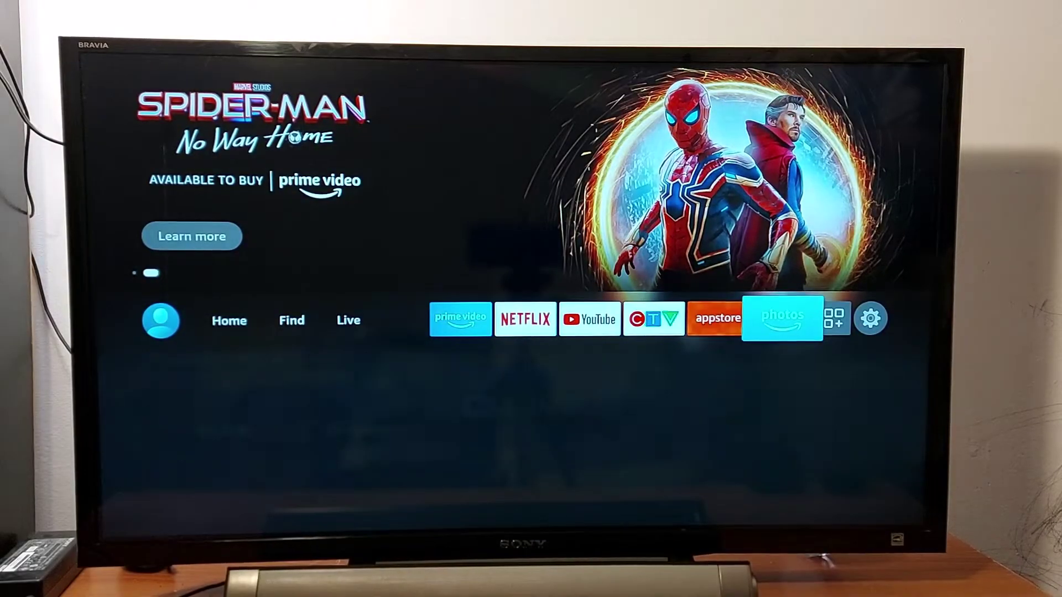
key("Right")
key("Right")
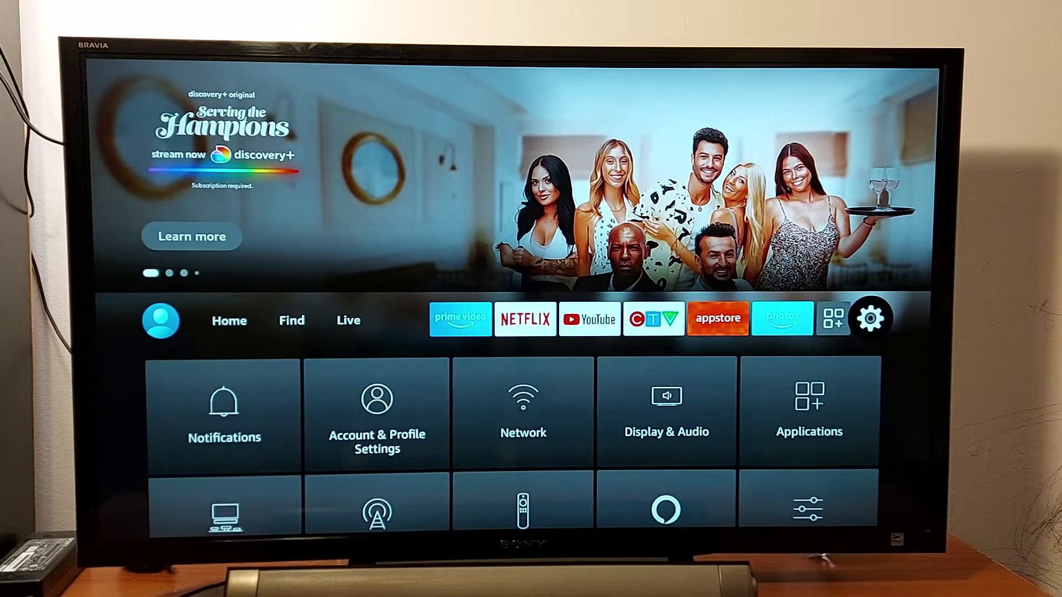
Step: Enter Display & Audio and then its Display settings, where Video Resolution reads Automatic
key("Down")
key("Right")
key("Right")
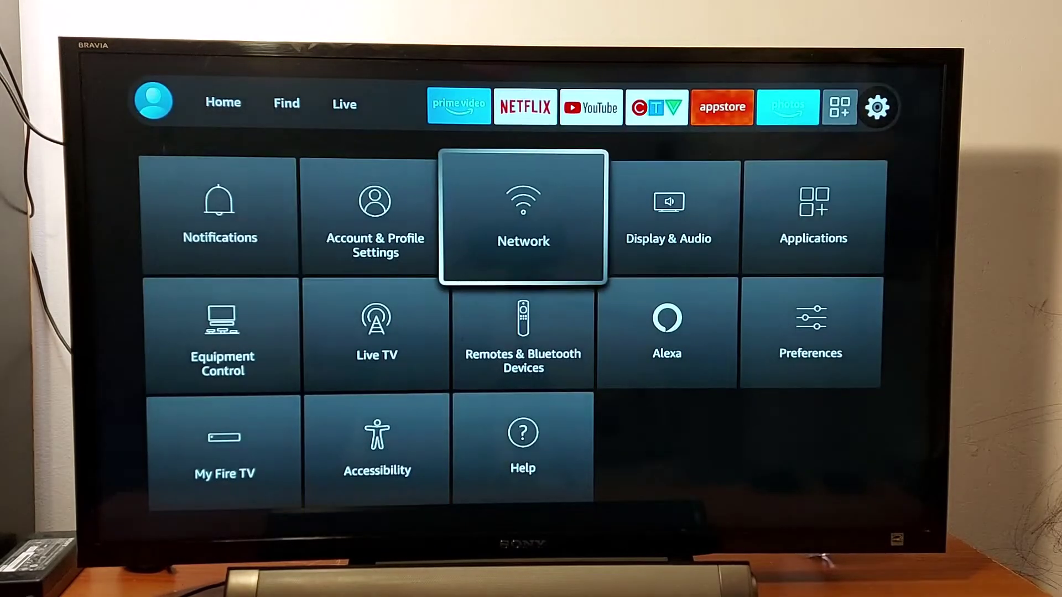
key("Right")
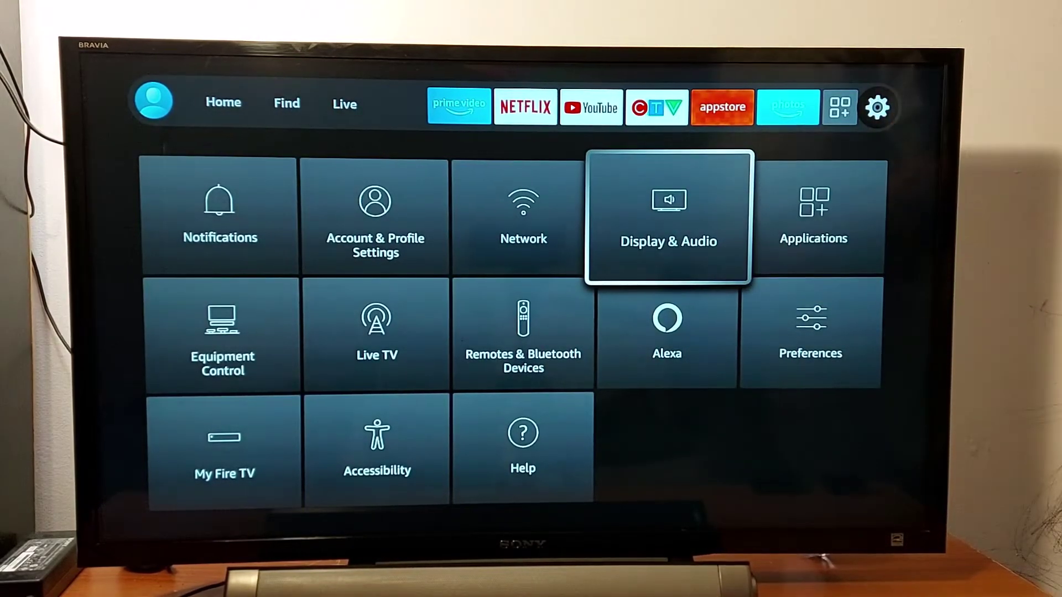
key("Return")
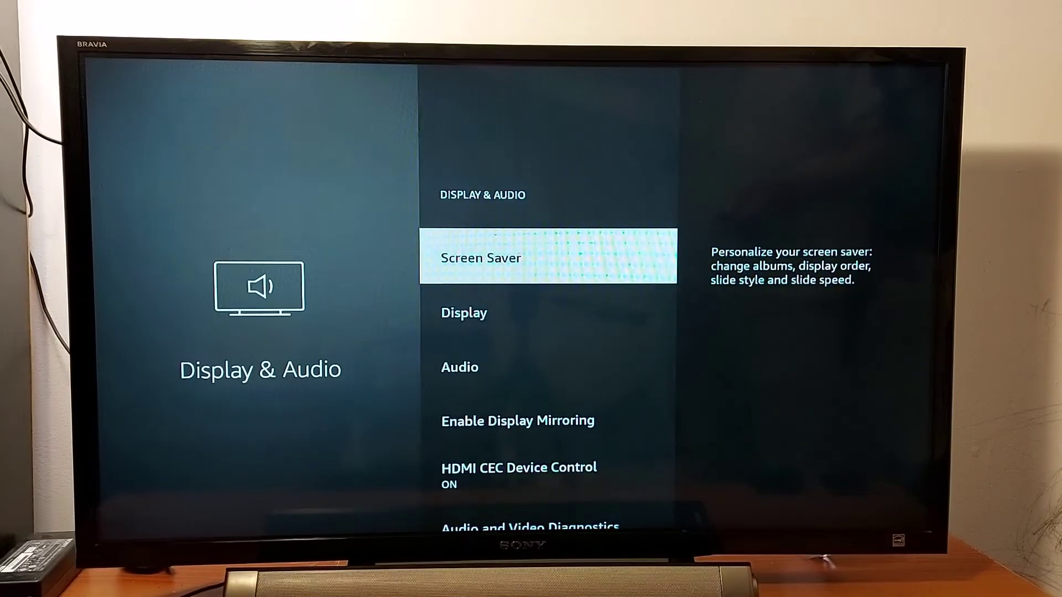
key("Down")
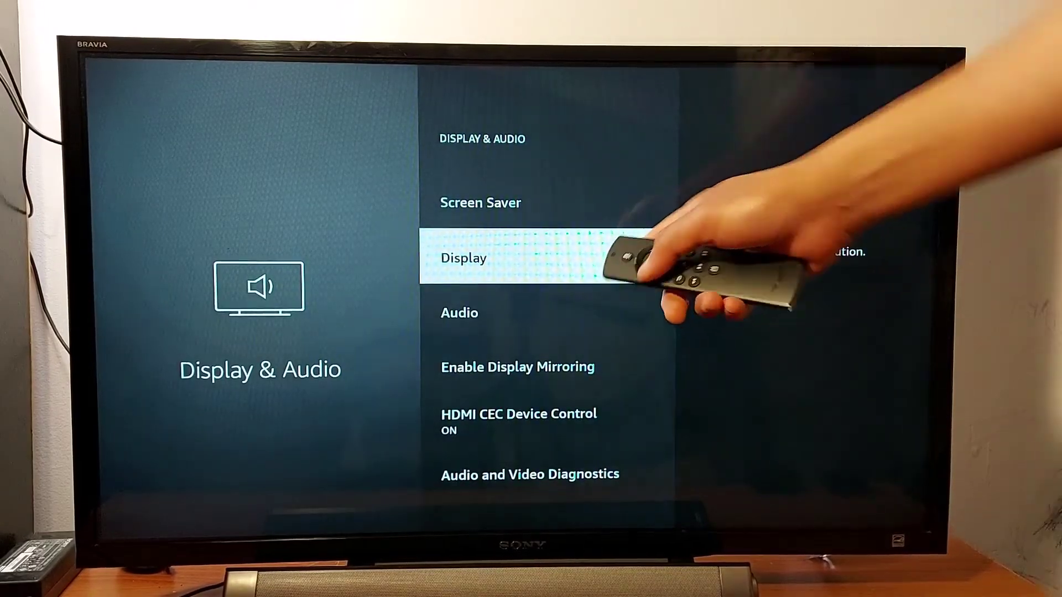
key("Return")
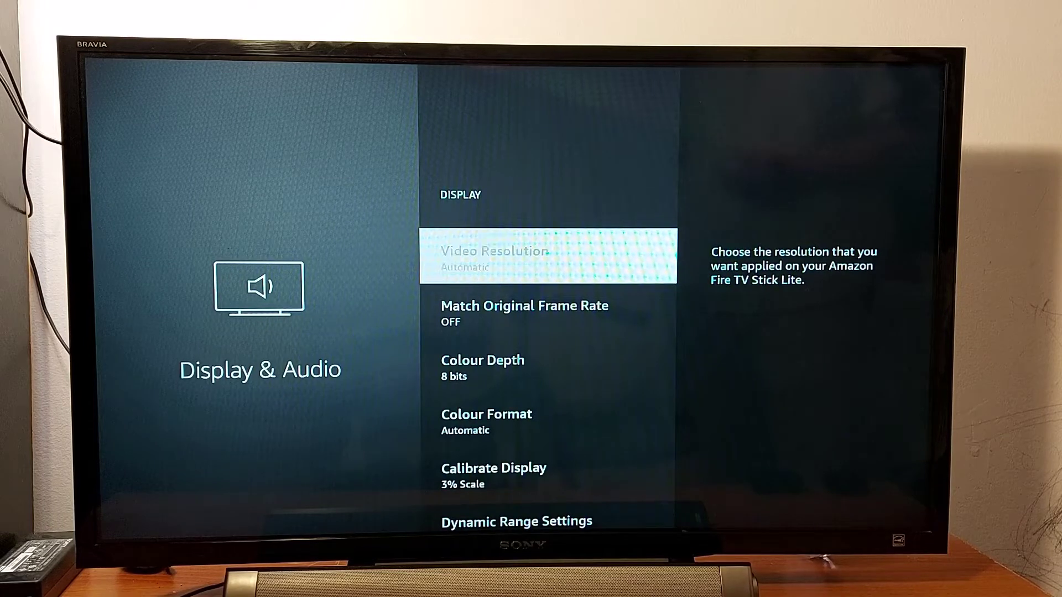
Step: Browse the Video Resolution list from 1080p down to 720p and reselect Automatic, already active
key("Return")
key("Down")
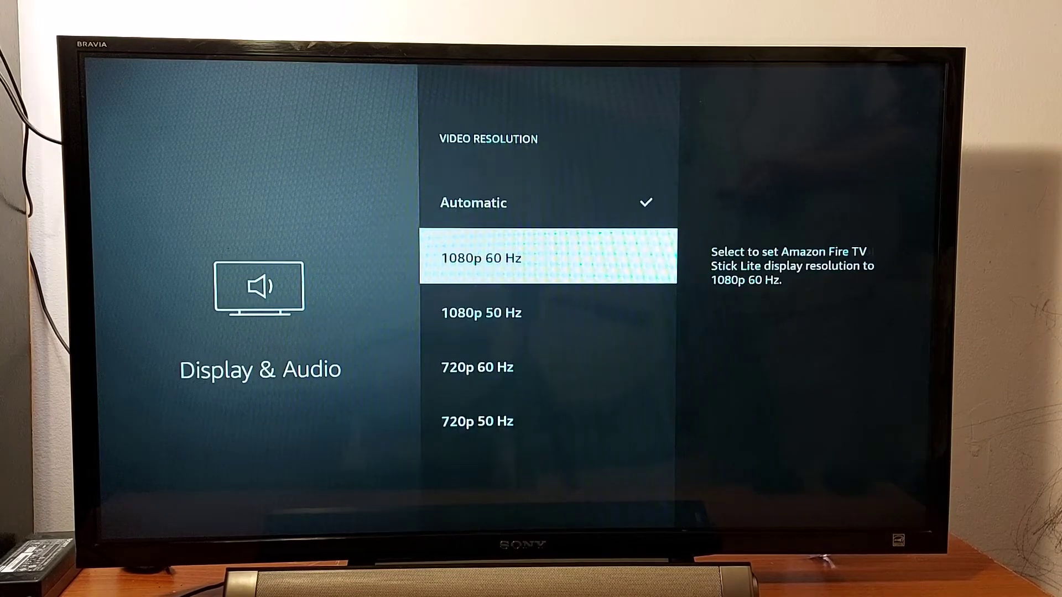
key("Down")
key("Down")
key("Down")
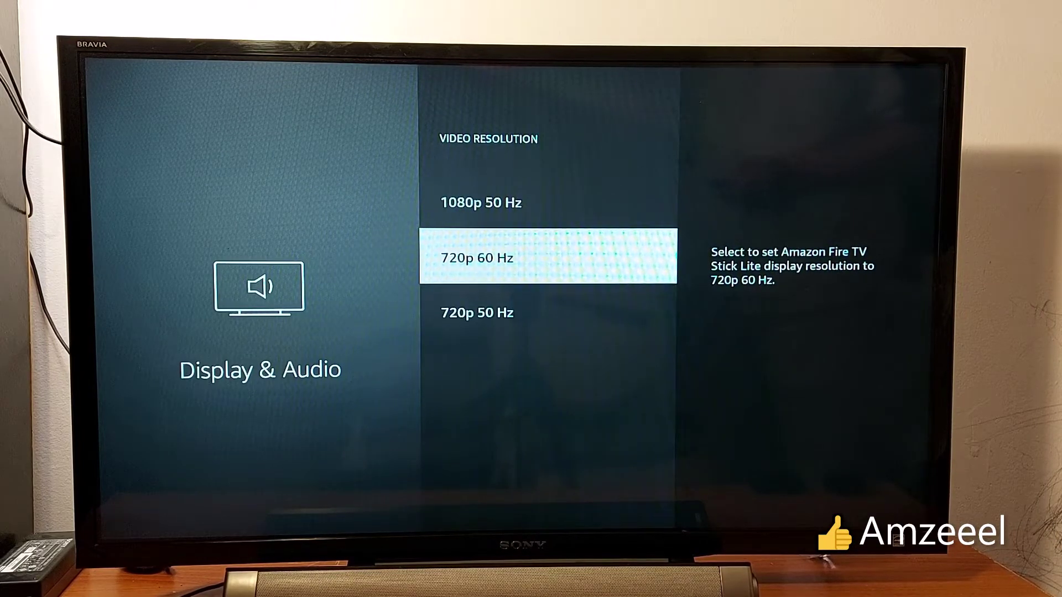
key("Up")
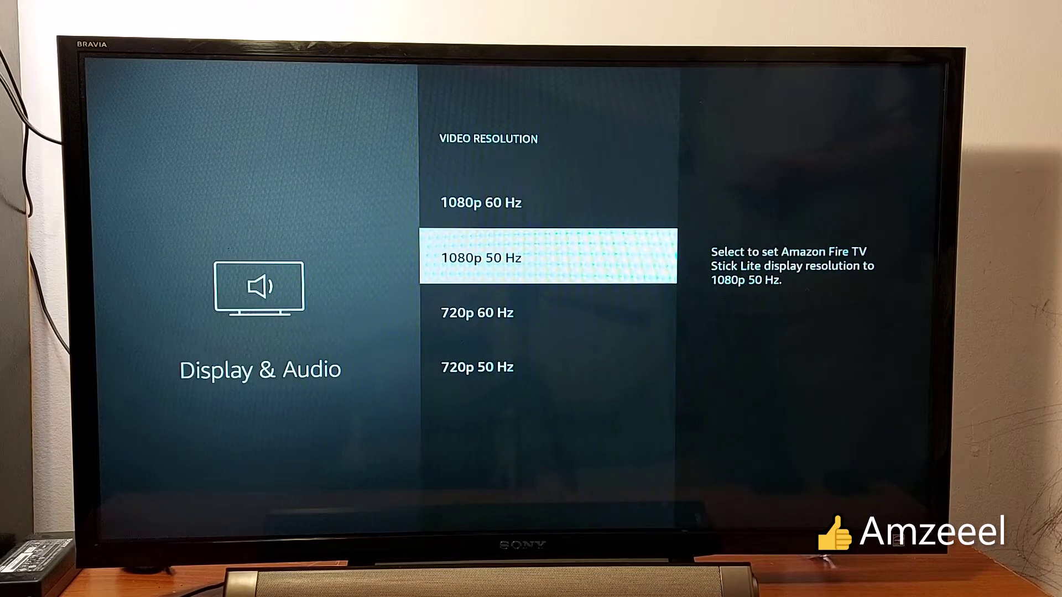
key("Up")
key("Up")
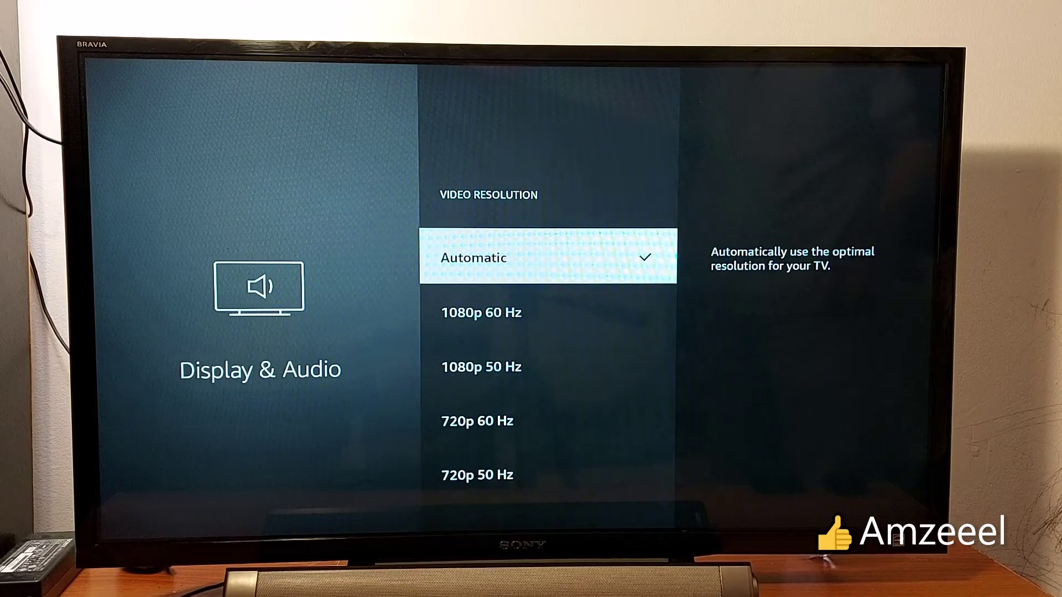
key("Down")
key("Up")
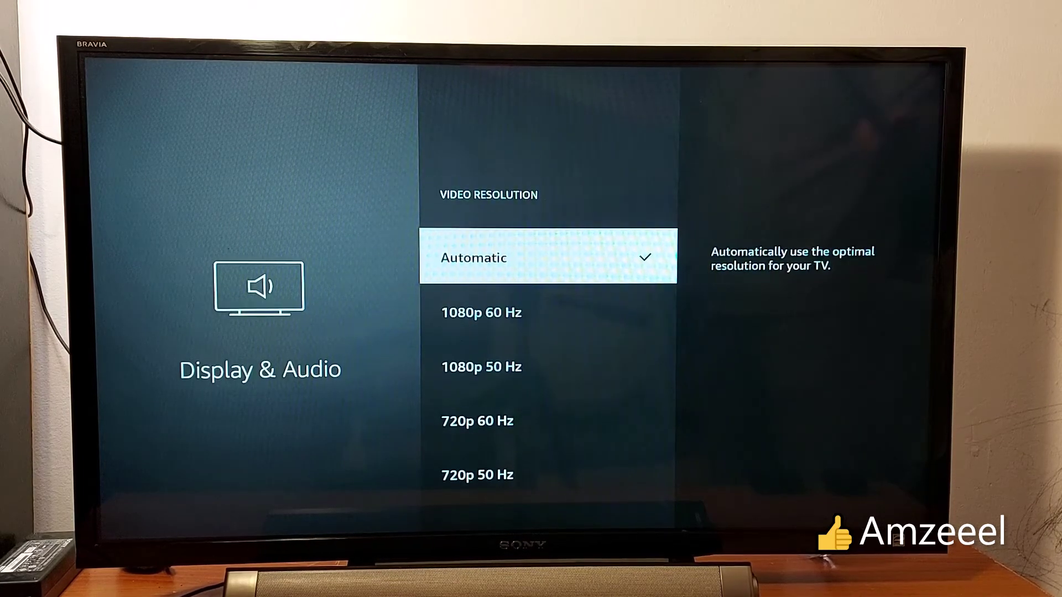
key("Return")
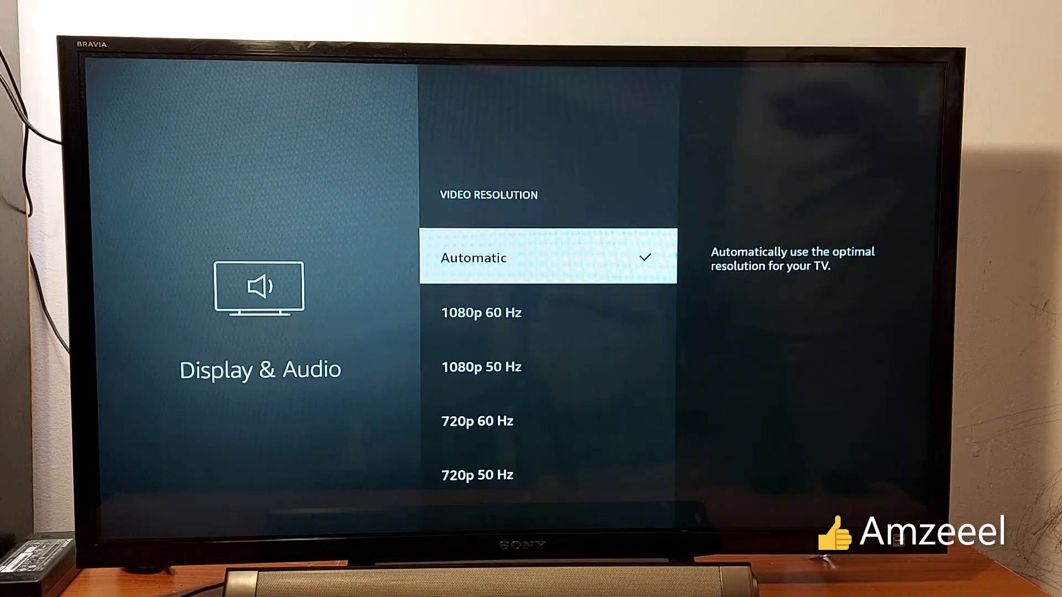
Step: Choose 1080p 60 Hz and keep it via Confirm in the Resolution Changed dialog
key("Down")
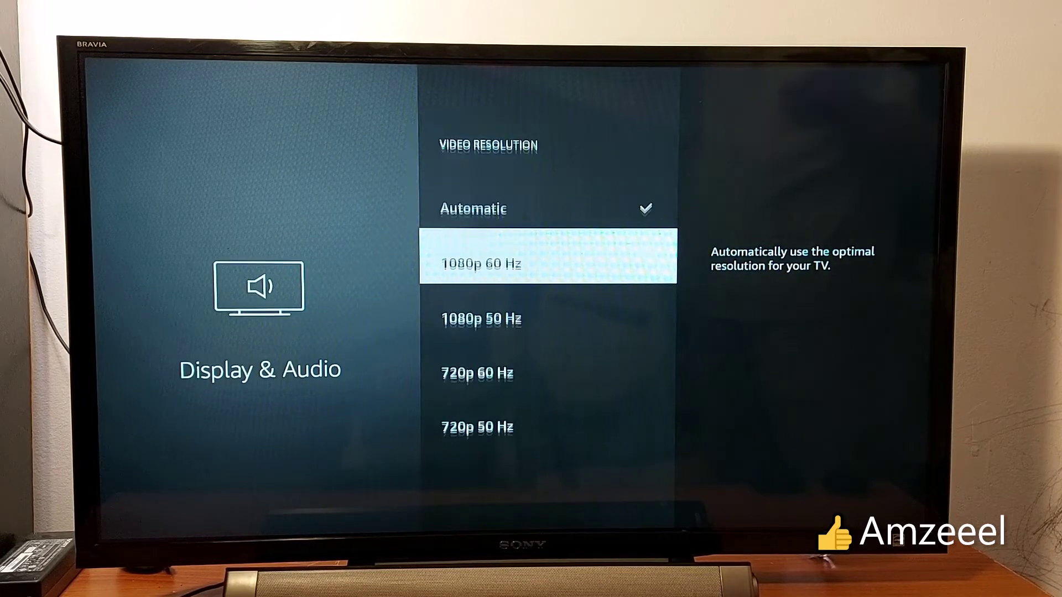
key("Up")
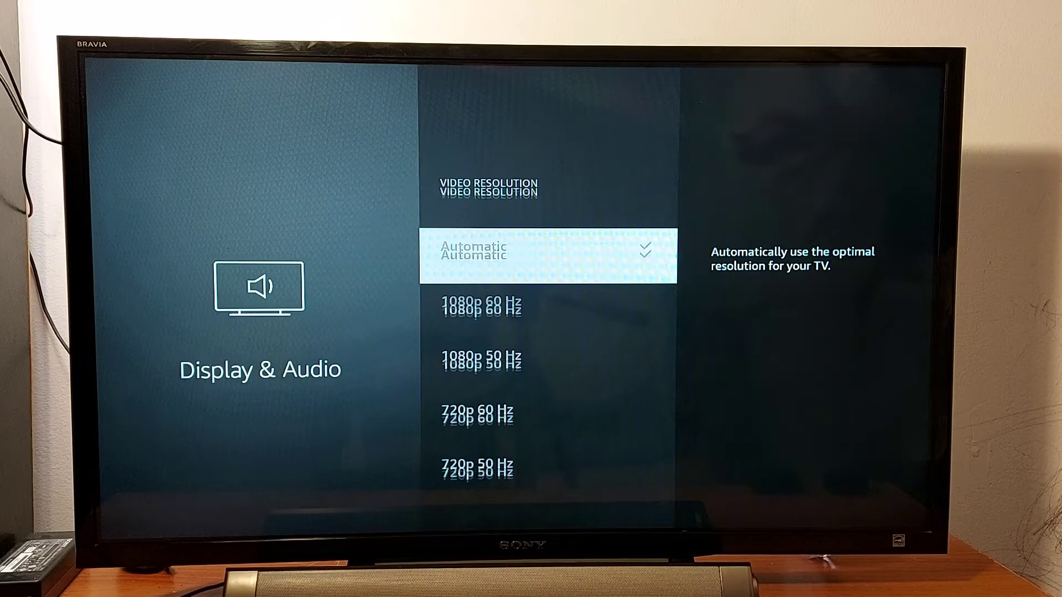
key("Down")
key("Return")
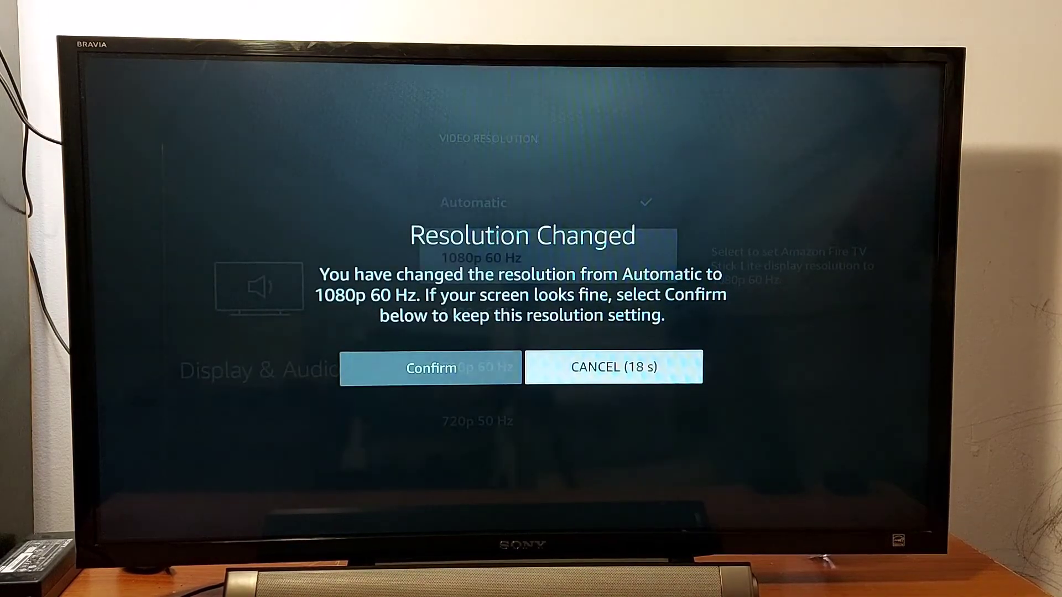
key("Left")
key("Return")
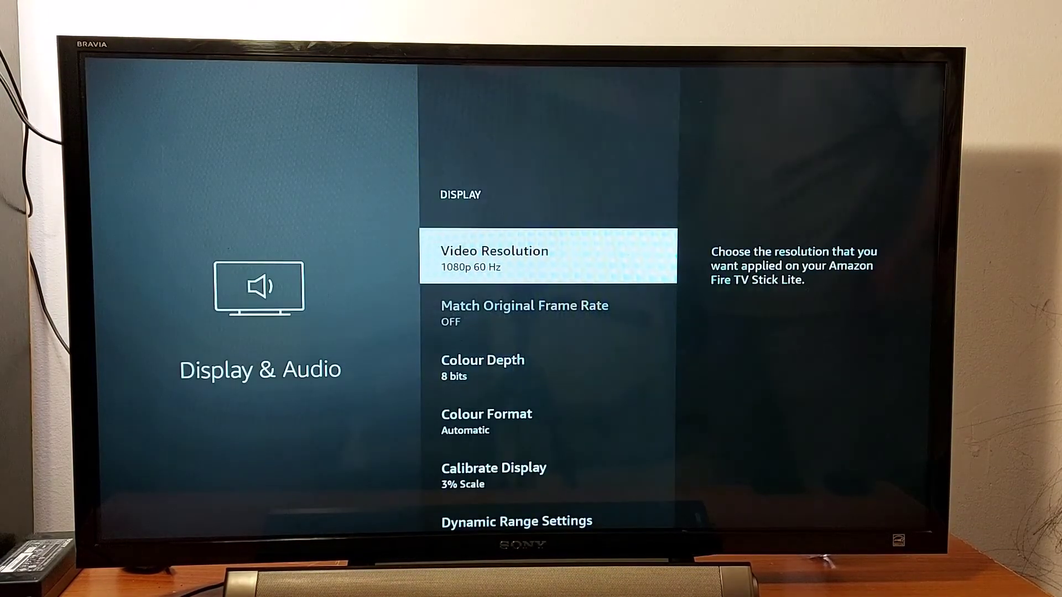
Step: Set Video Resolution back to Automatic and confirm the change
key("Return")
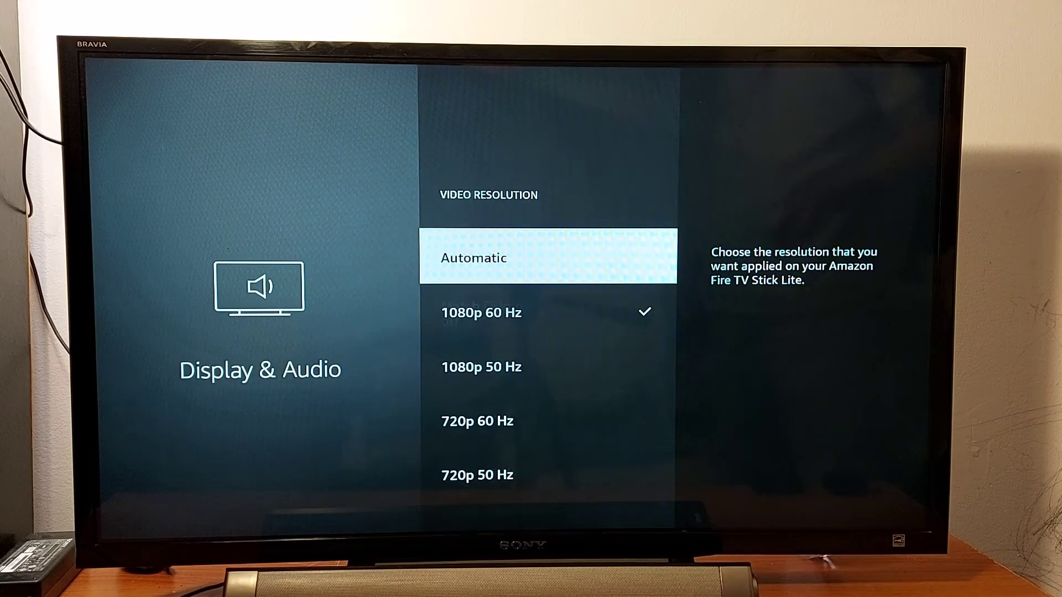
key("Down")
key("Up")
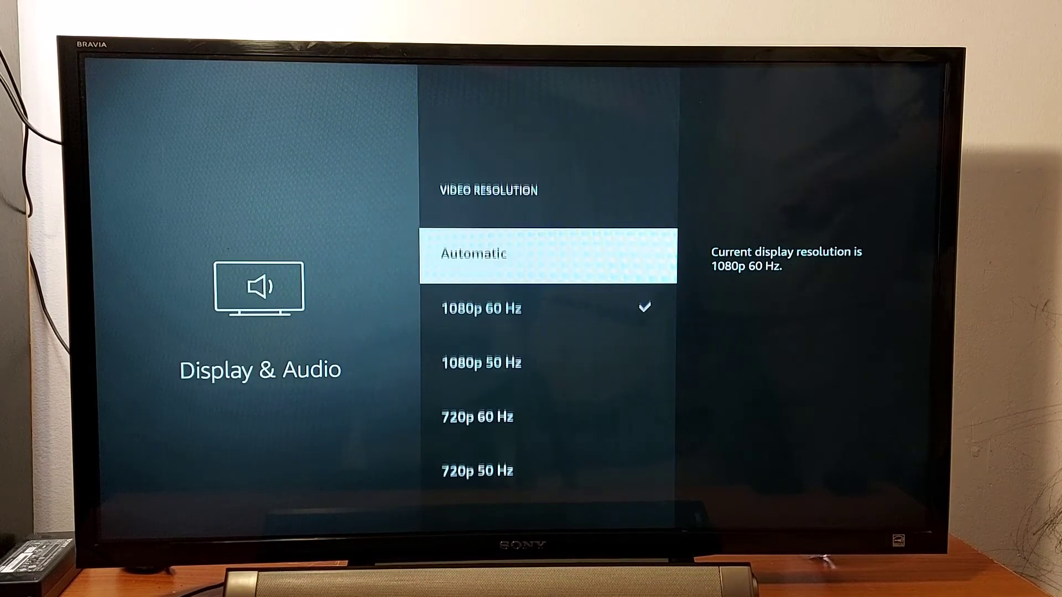
key("Return")
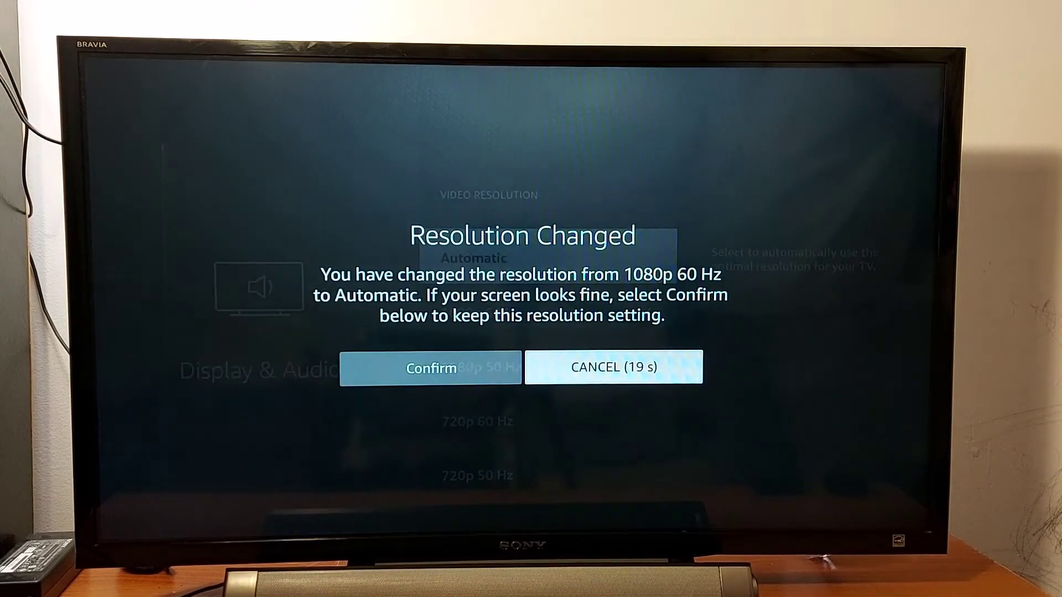
key("Left")
key("Return")
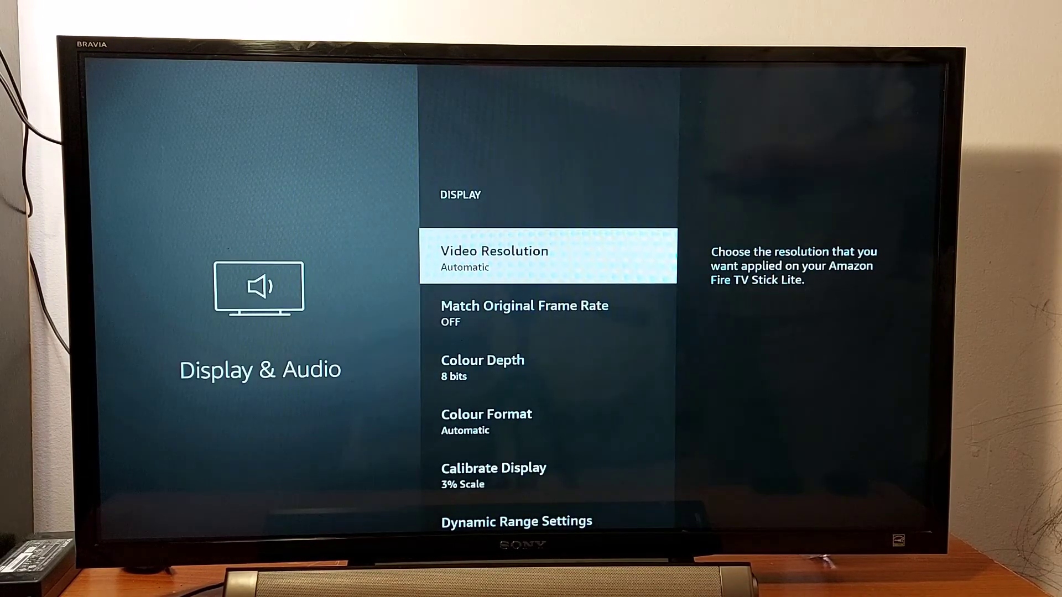